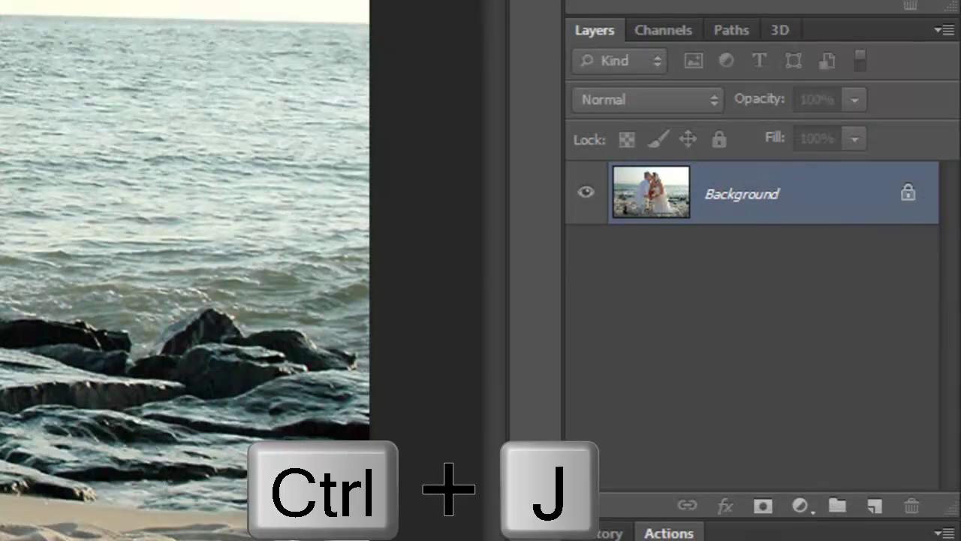
Step: Duplicate the photo layer and make a 50-pixel feathered elliptical selection around the couple
key("ctrl+j")
key("ctrl+j")
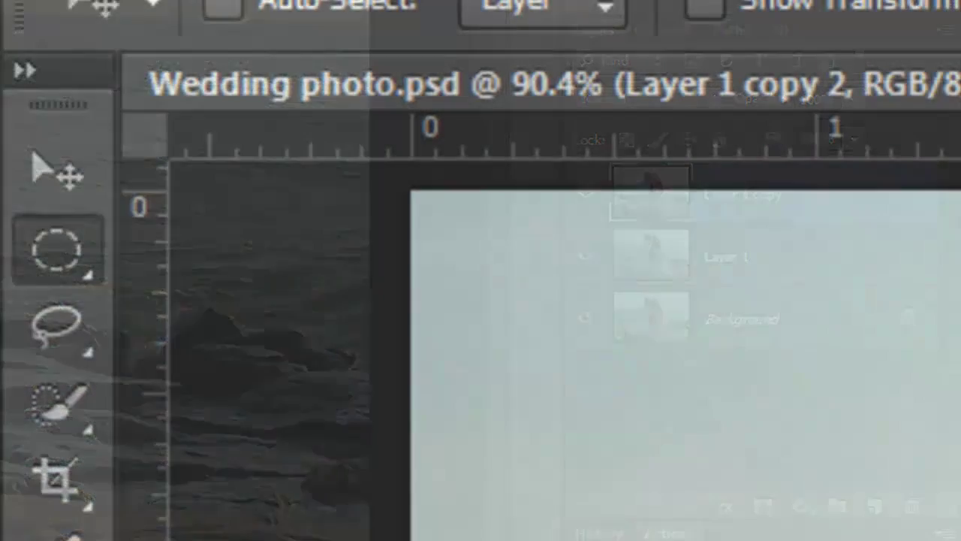
left_click(56, 248)
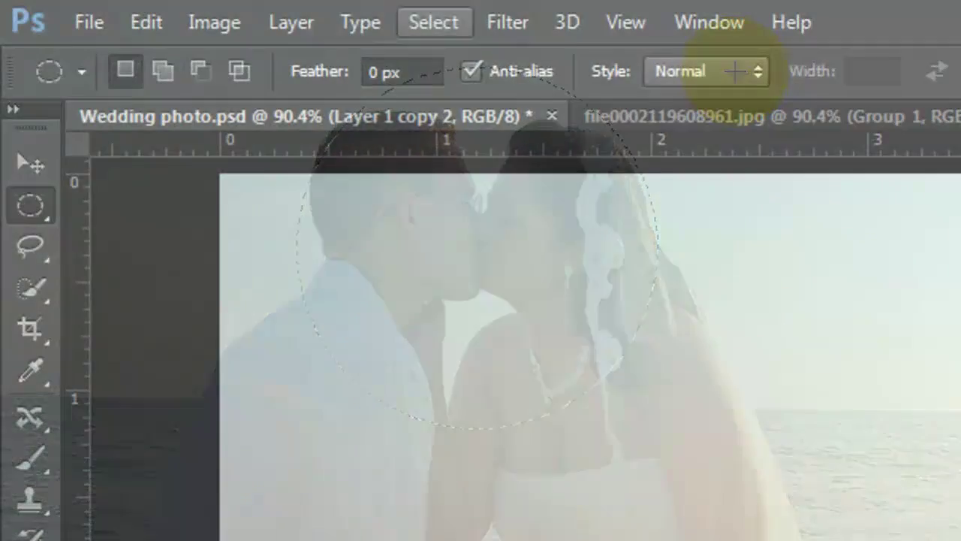
left_click(433, 23)
mouse_move(467, 373)
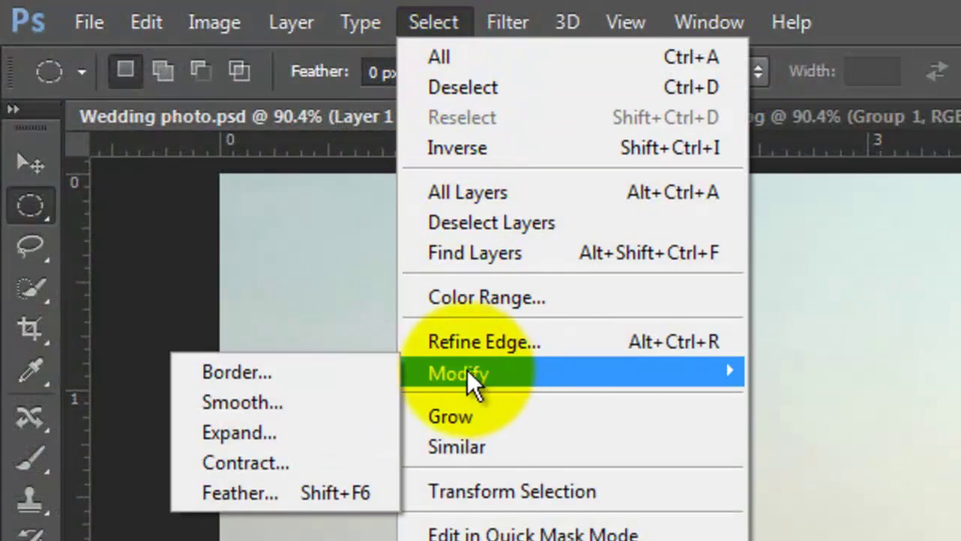
left_click(233, 497)
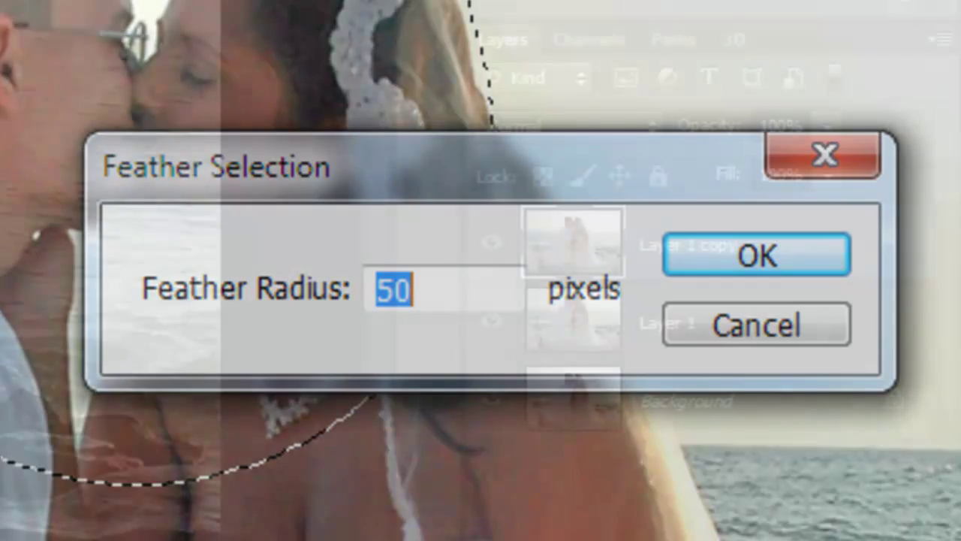
key("ctrl+j")
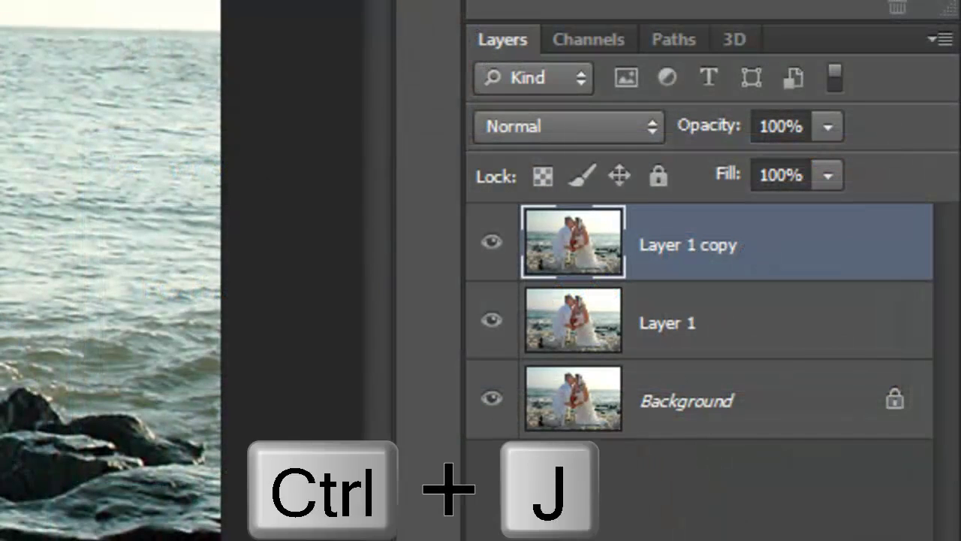
Step: Copy the feathered selection onto its own layer and name it FOCUS
key("ctrl+j")
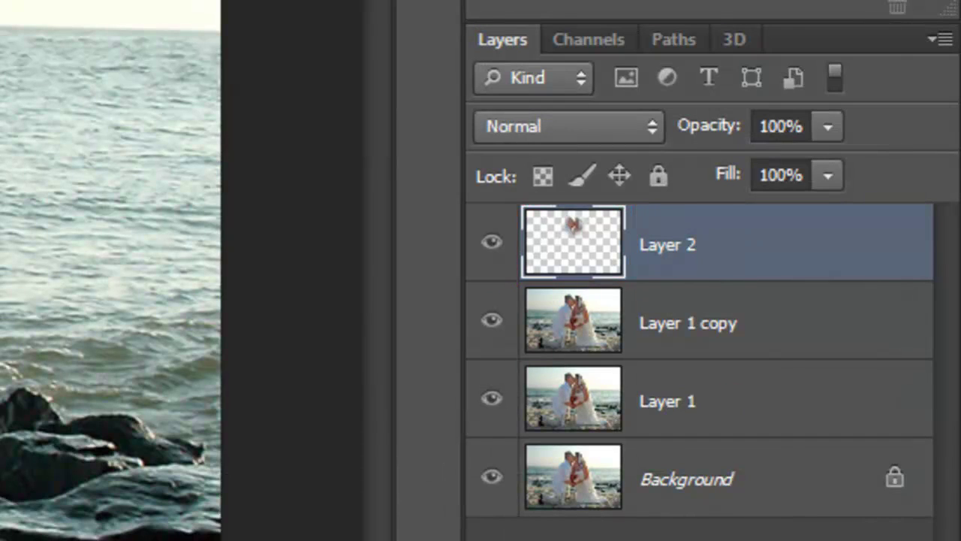
double_click(646, 245)
type("FOCUS")
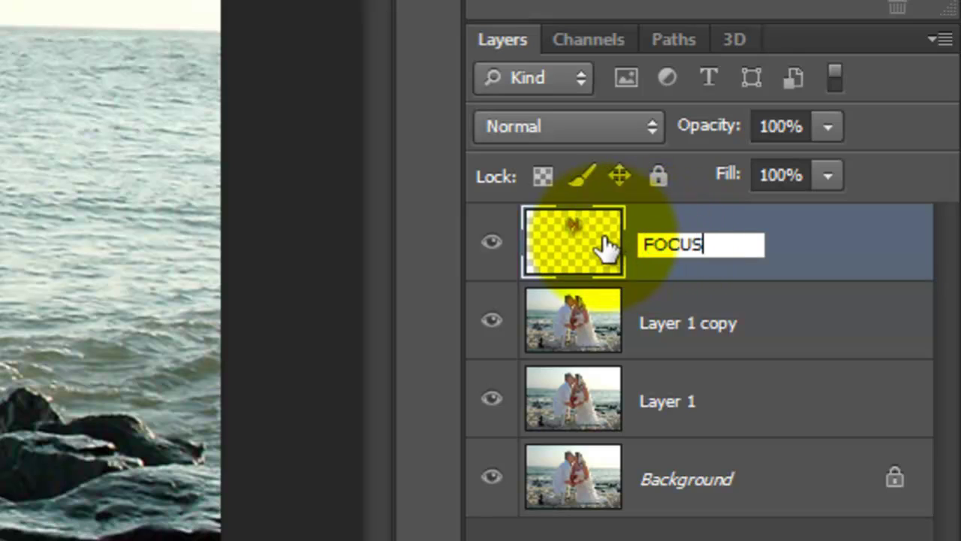
key("Return")
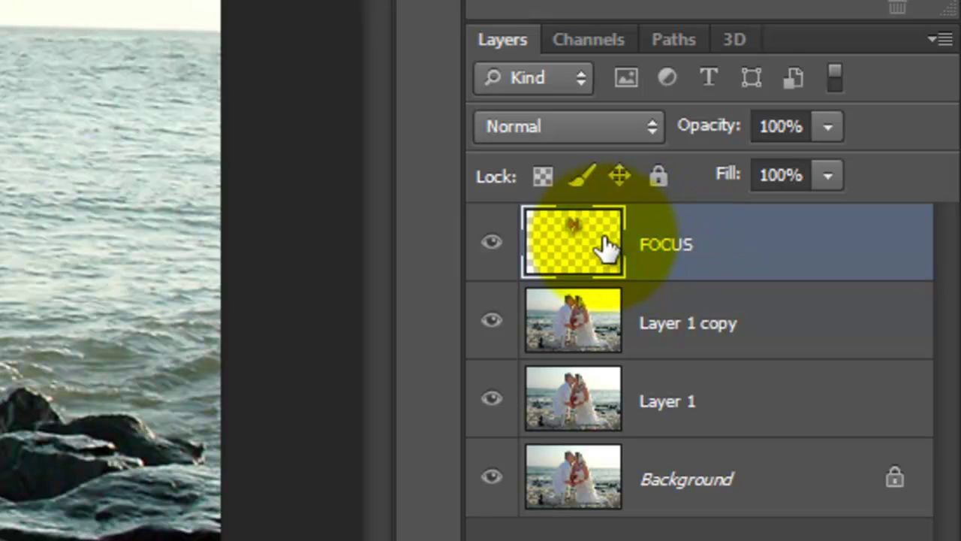
Step: Rename Layer 1 copy to RADIAL BLUR and Layer 1 to GAUSSIAN BLUR
double_click(665, 324)
type("RAD")
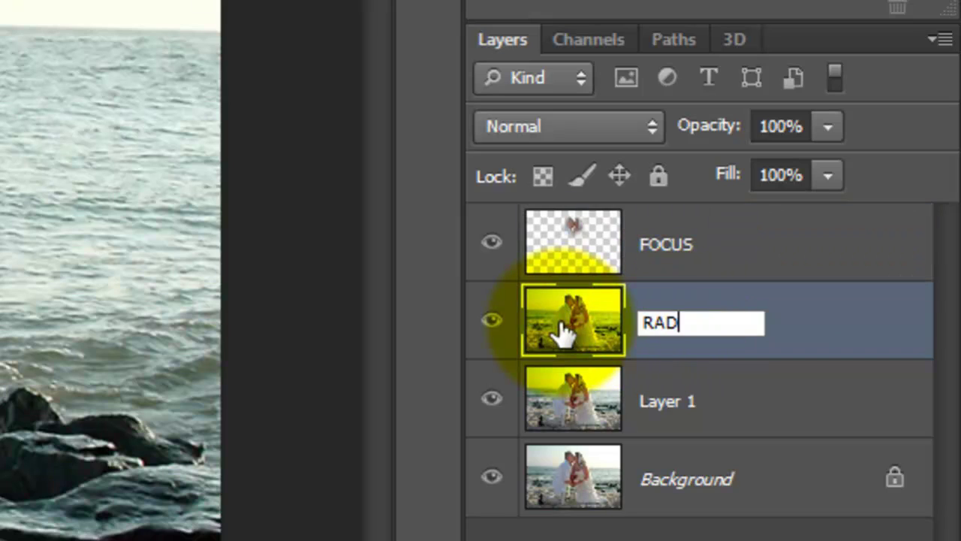
type("IAL BLUR")
key("Return")
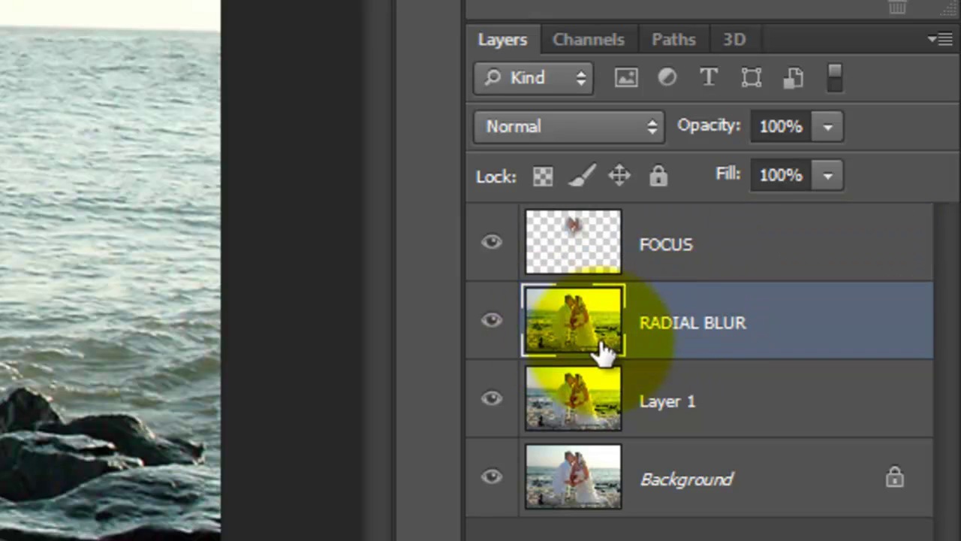
double_click(669, 399)
type("GAUSSIAN BLUR")
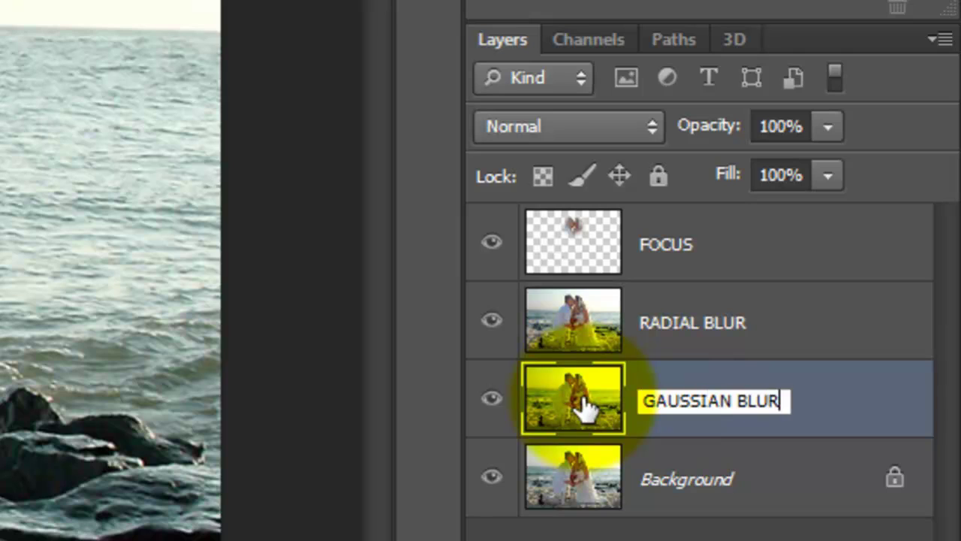
key("Return")
Step: Hide RADIAL BLUR and apply an 8.0-pixel Gaussian Blur to the GAUSSIAN BLUR layer
left_click(491, 323)
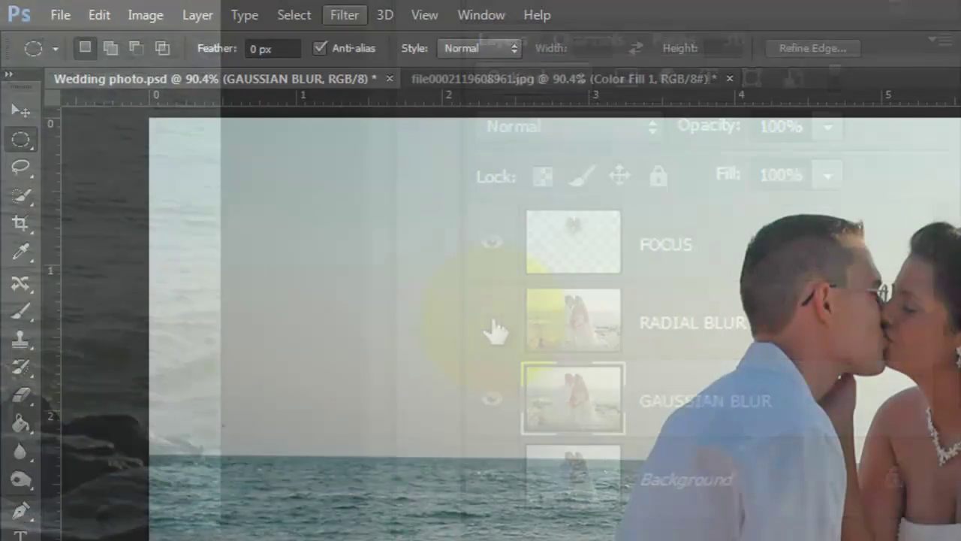
left_click(343, 15)
mouse_move(388, 230)
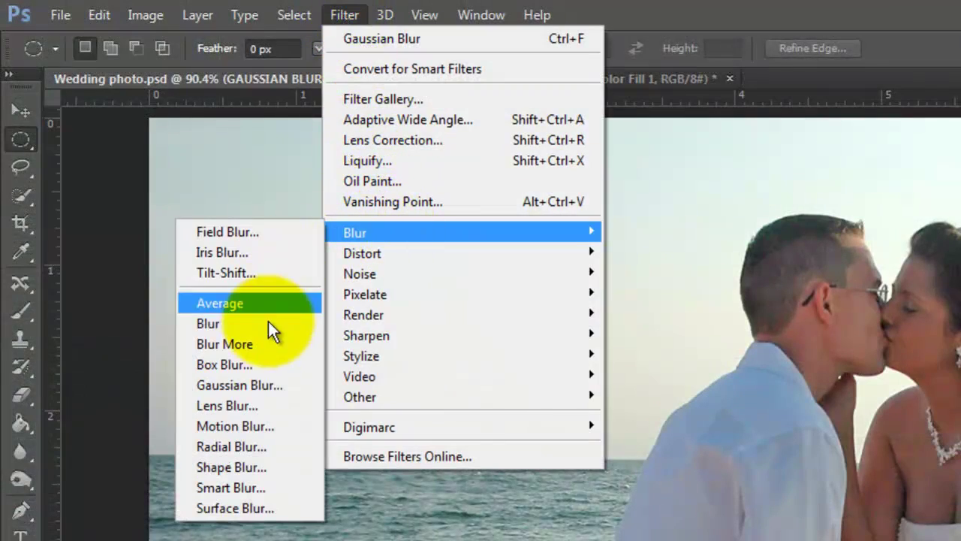
left_click(245, 385)
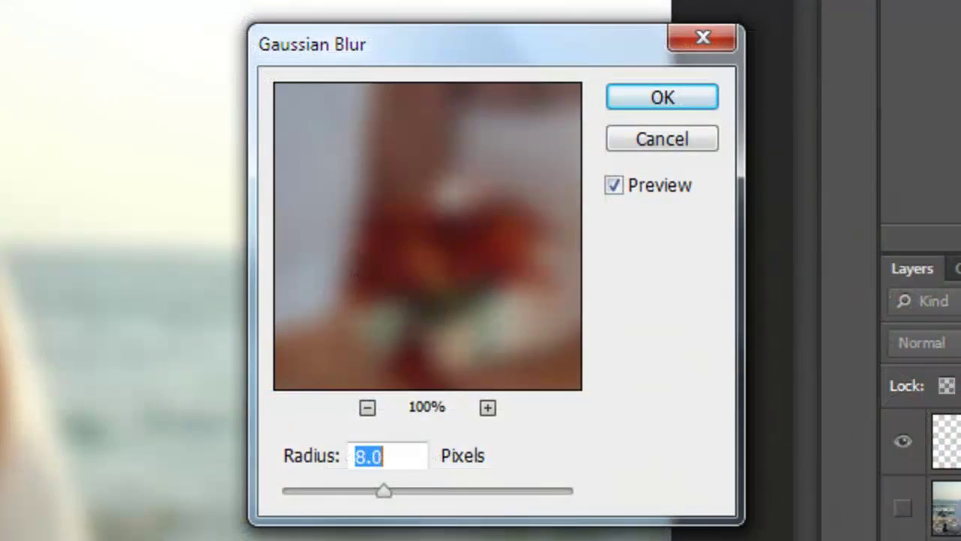
left_click(653, 104)
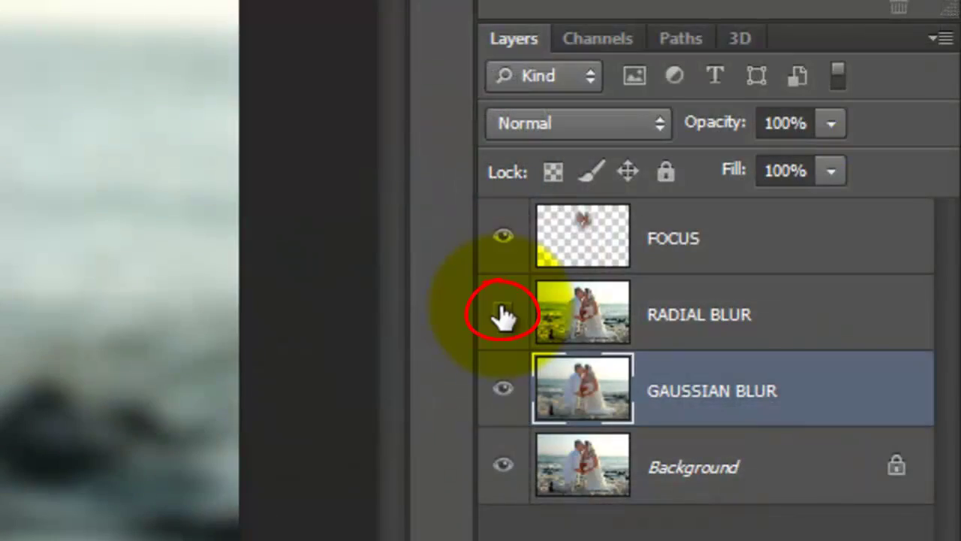
Step: Show and select RADIAL BLUR, then apply a Zoom radial blur of amount 35 at Best quality
left_click(503, 314)
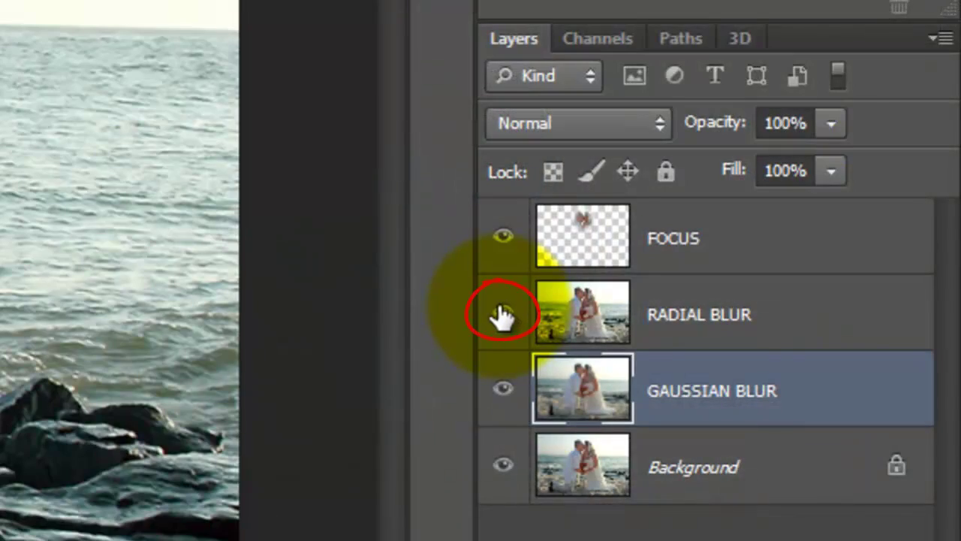
left_click(583, 307)
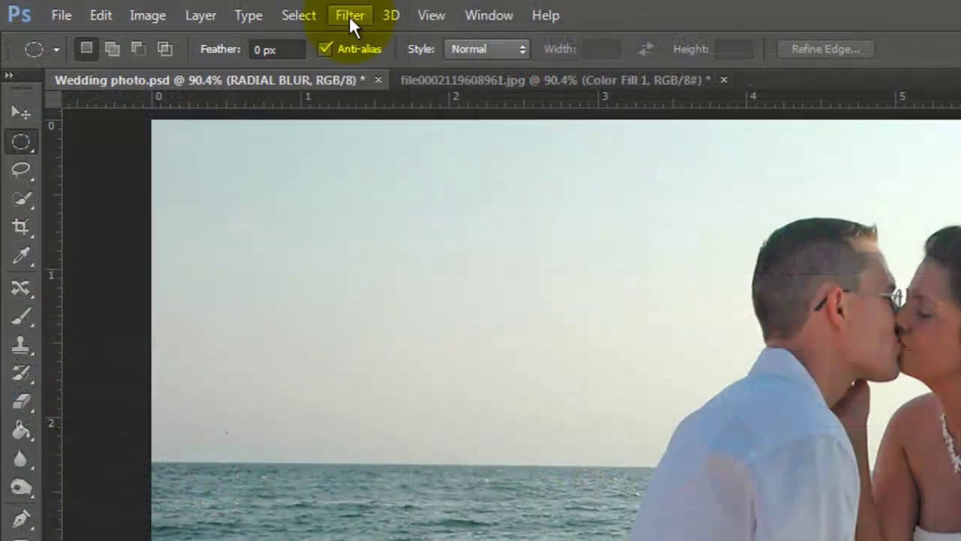
left_click(350, 15)
mouse_move(381, 234)
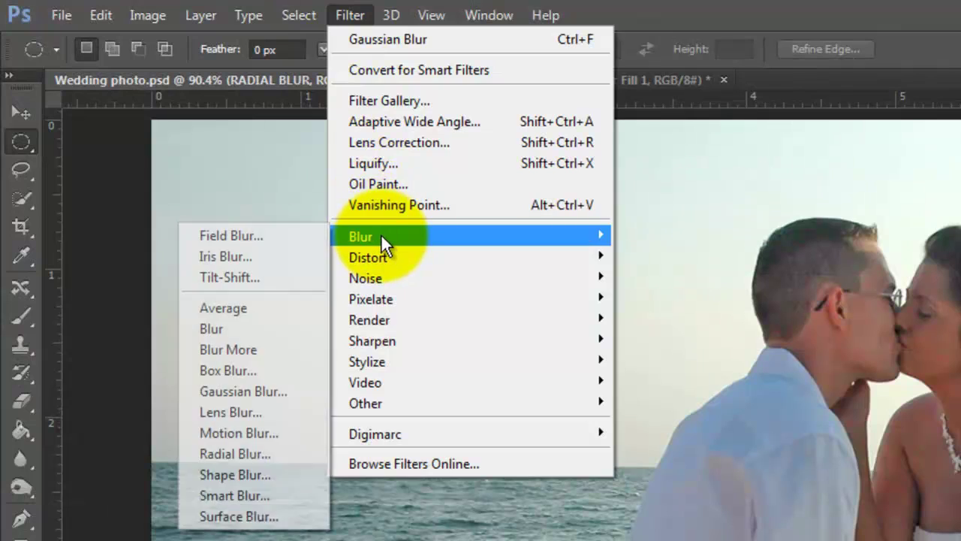
left_click(249, 450)
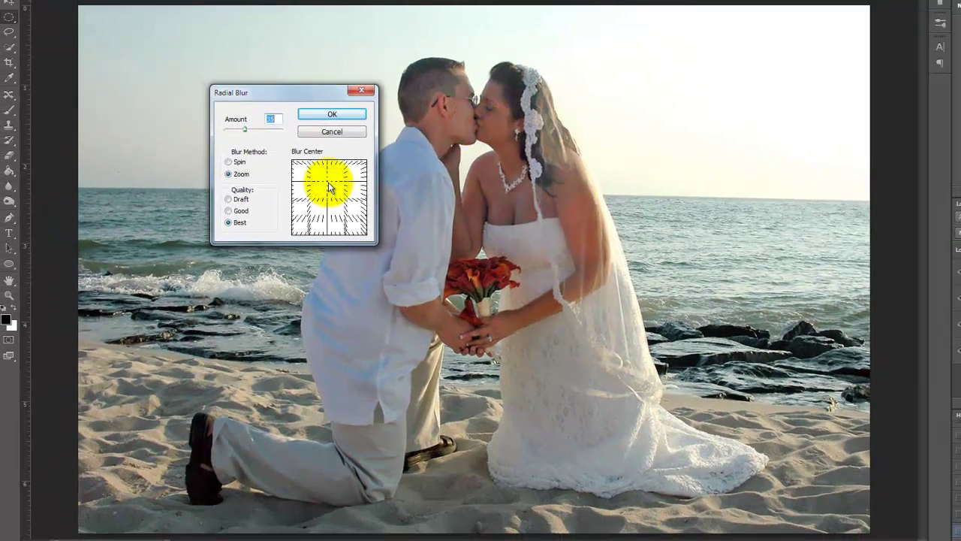
left_click(332, 113)
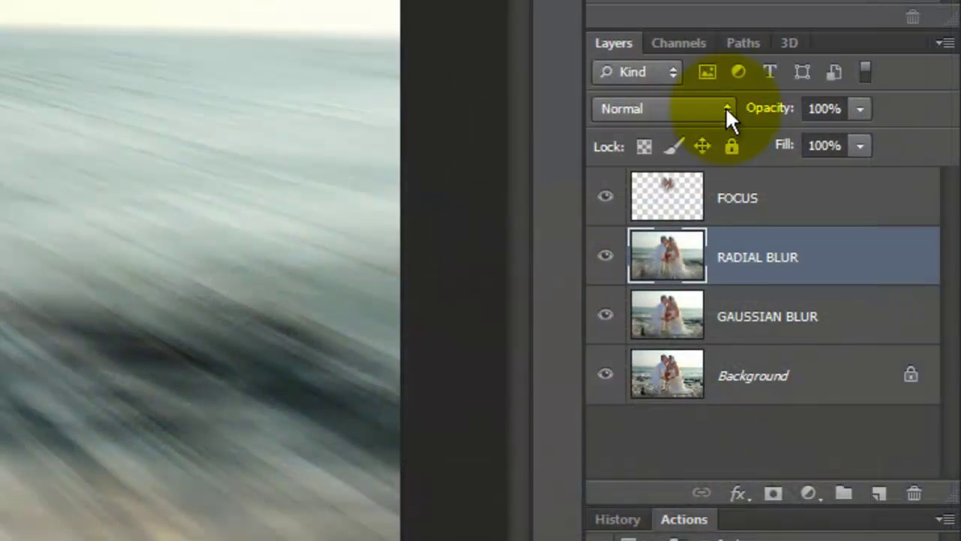
Step: Blend RADIAL BLUR in Soft Light, set GAUSSIAN BLUR to 70% opacity, and select FOCUS
left_click(726, 107)
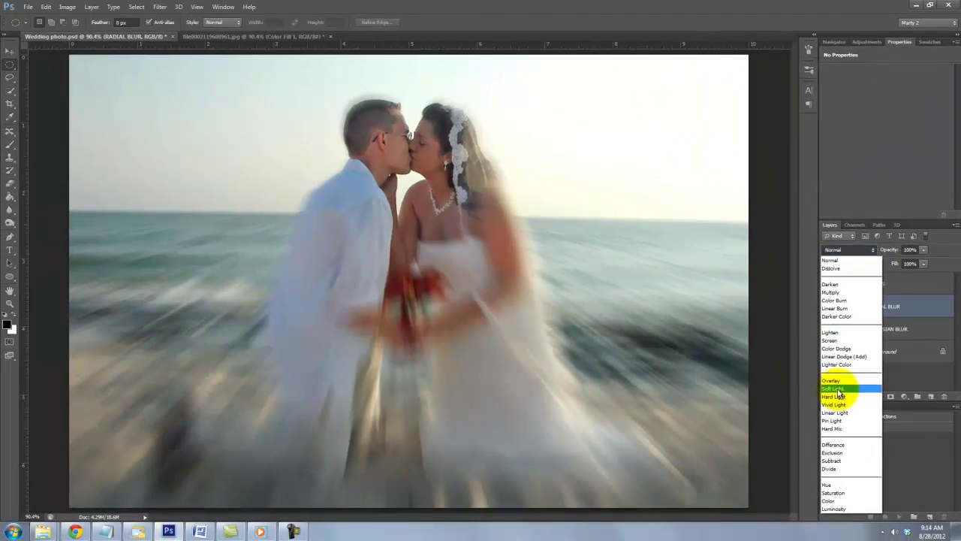
left_click(807, 401)
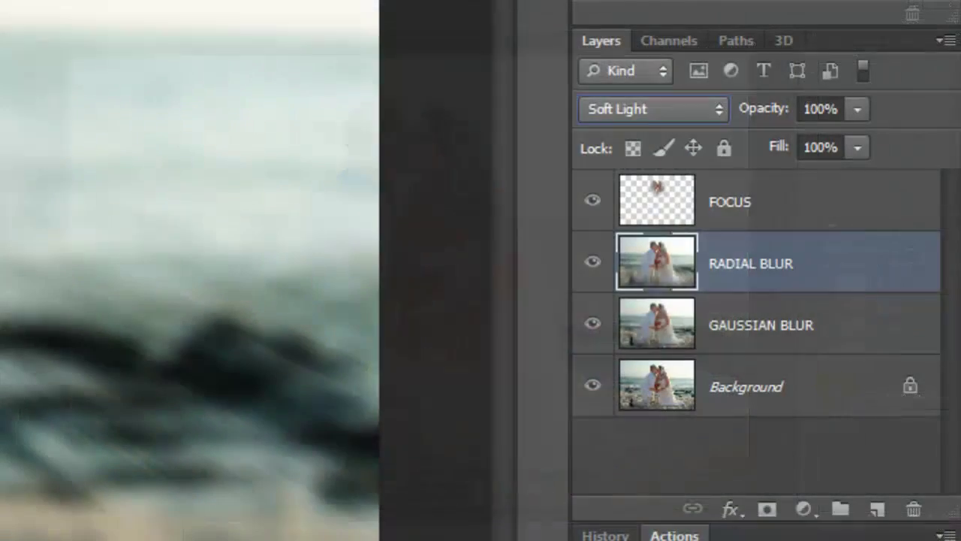
left_click(850, 329)
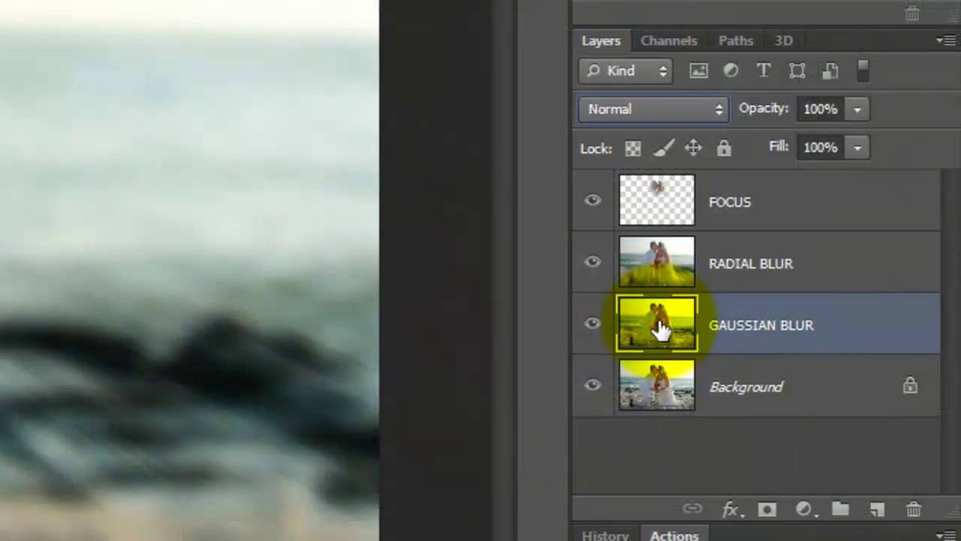
left_click(820, 109)
type("70")
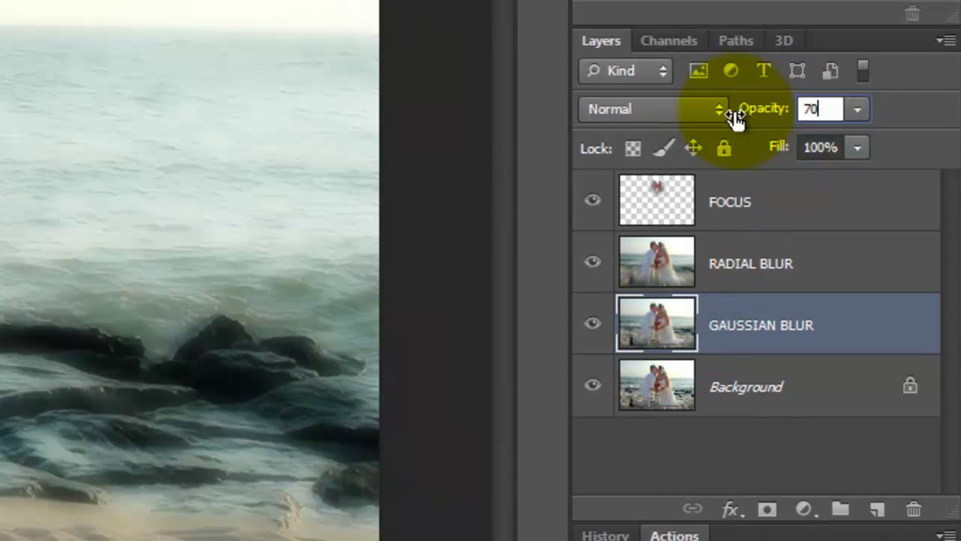
key("Return")
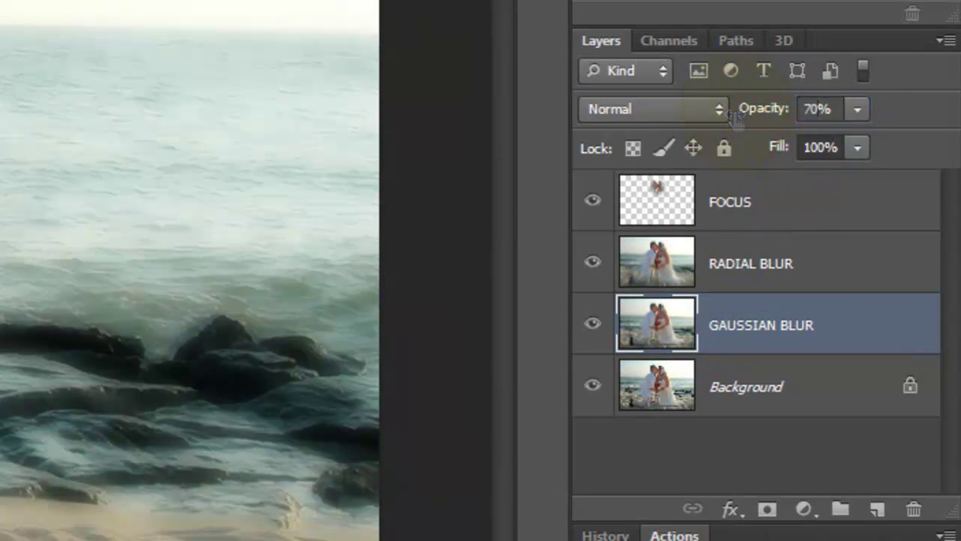
left_click(656, 203)
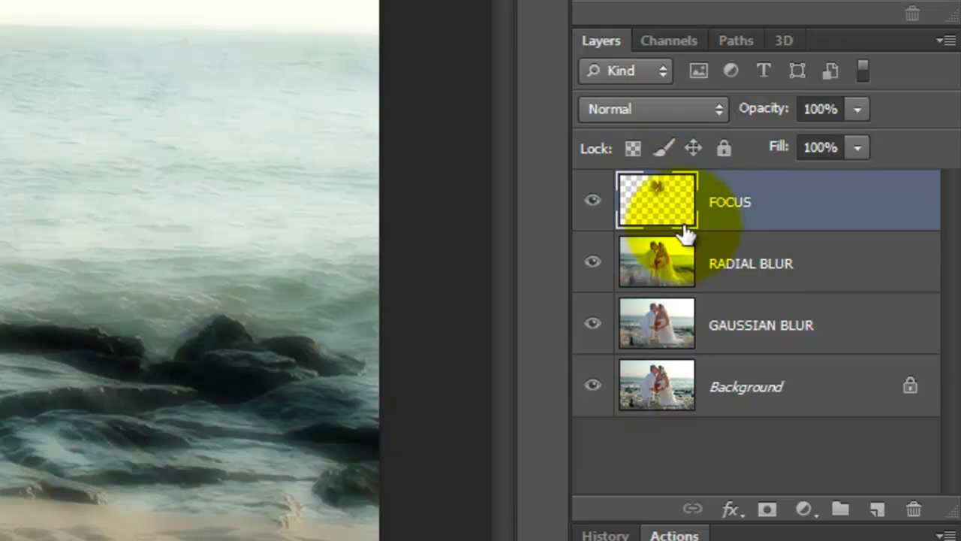
Step: Add a Curves adjustment layer and shape a gentle S-curve via the black and white points
left_click(804, 511)
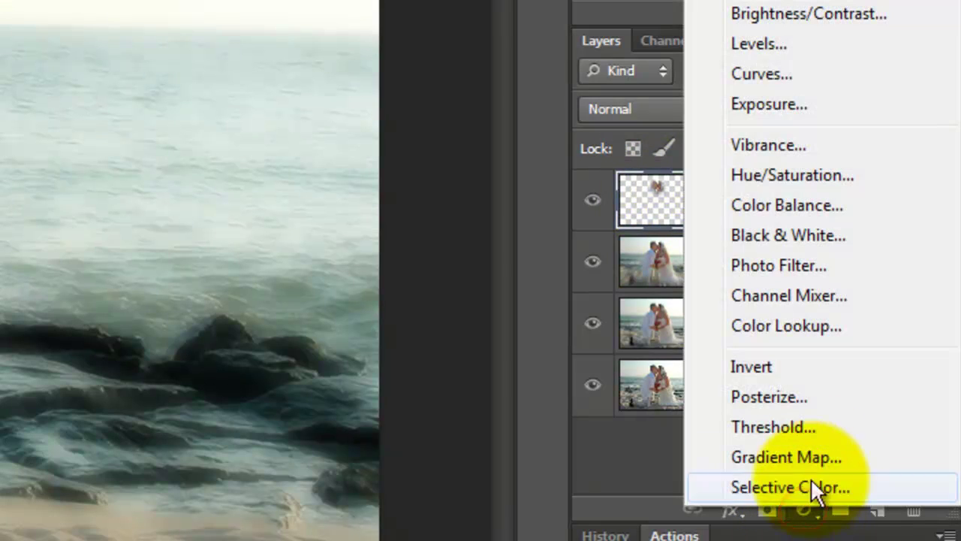
left_click(775, 75)
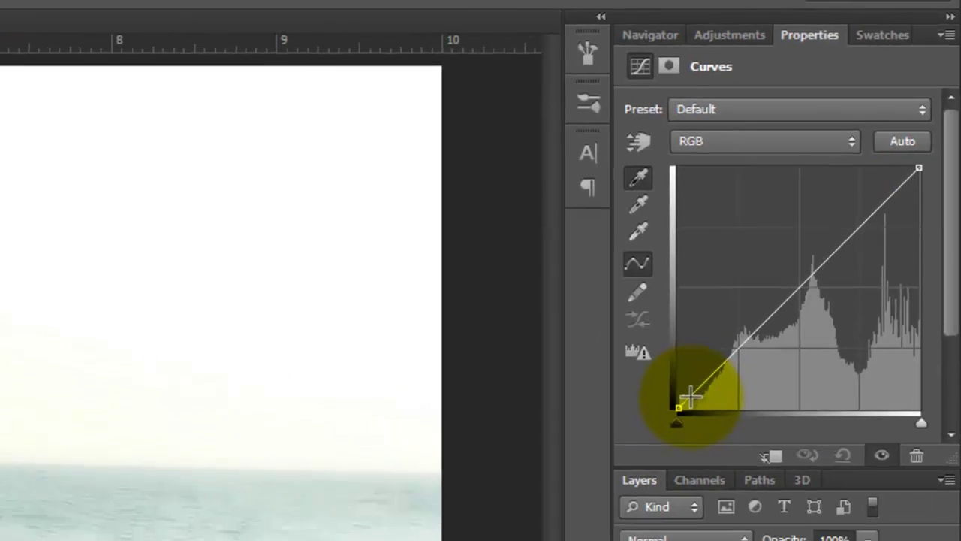
left_click(655, 446)
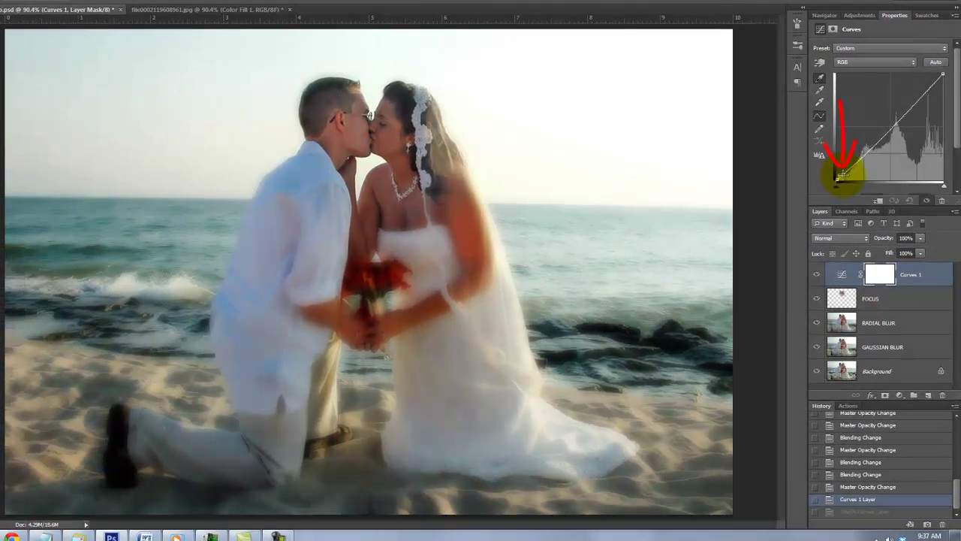
left_click_drag(841, 175, 843, 176)
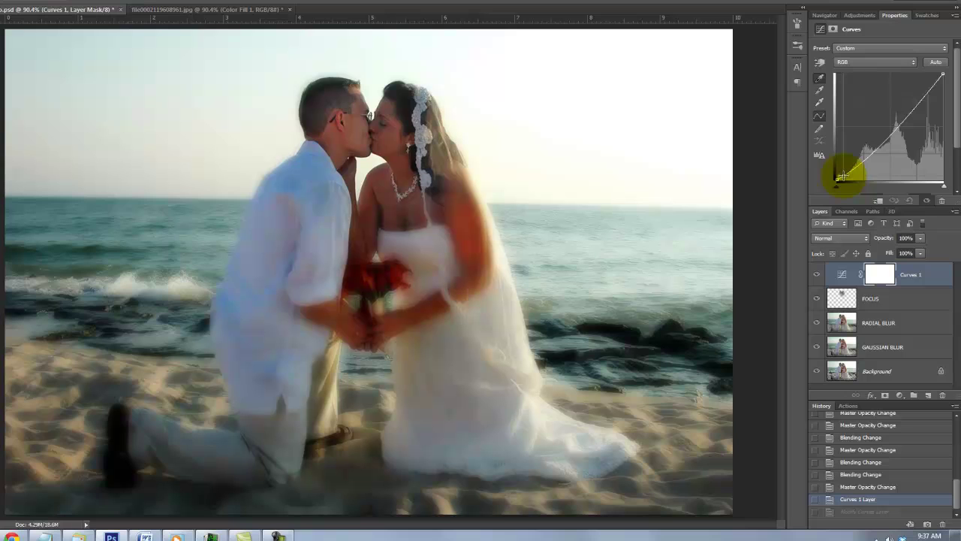
key("z")
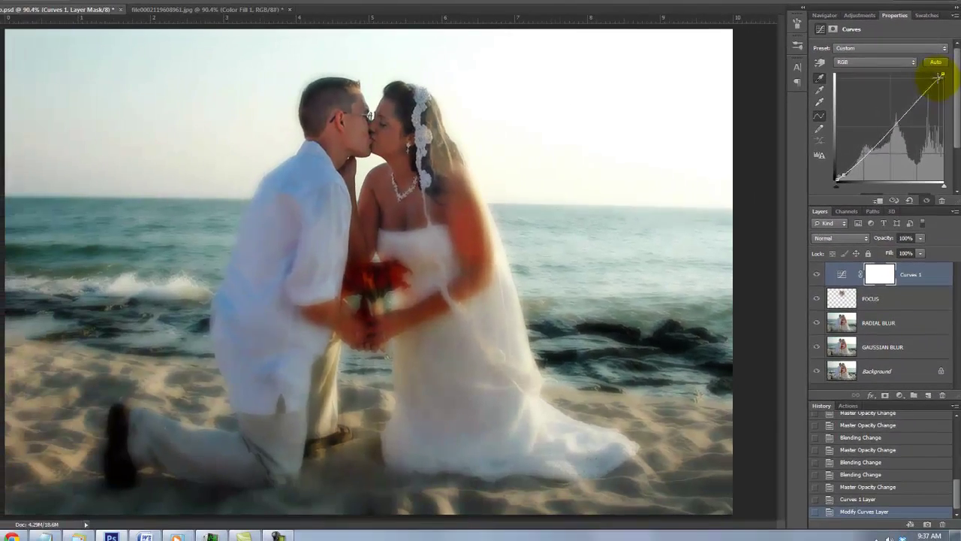
left_click_drag(893, 191, 905, 188)
left_click_drag(939, 74, 940, 74)
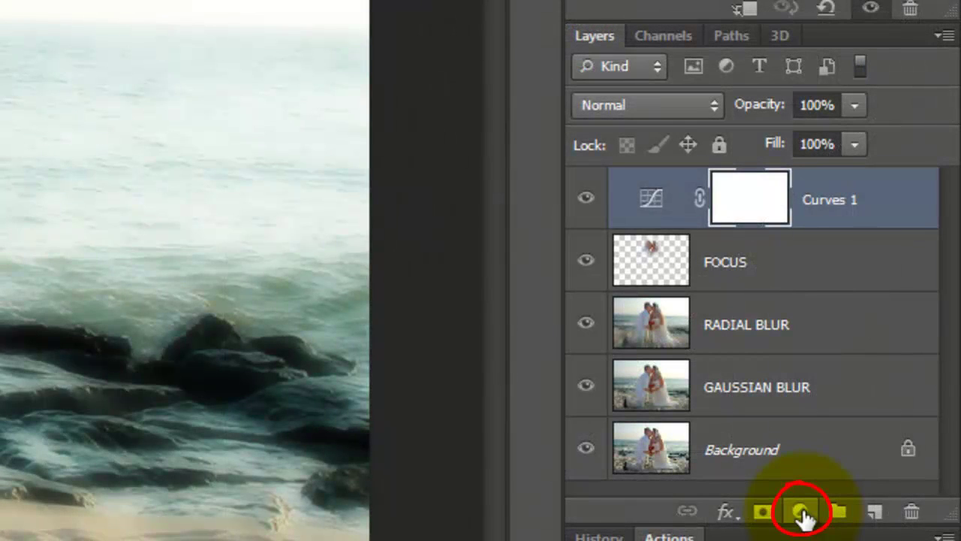
Step: Add a Solid Color fill layer in hex colour BD8031
left_click(801, 513)
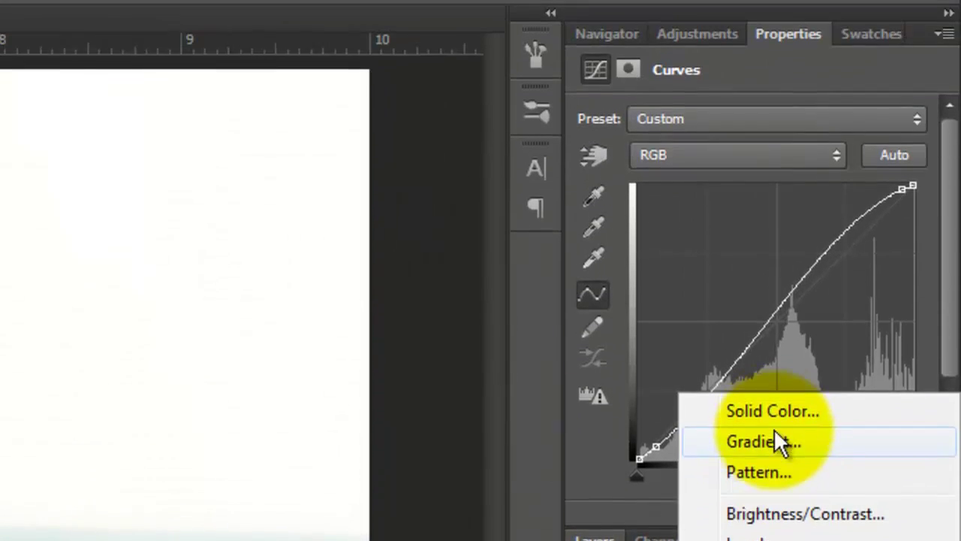
left_click(776, 411)
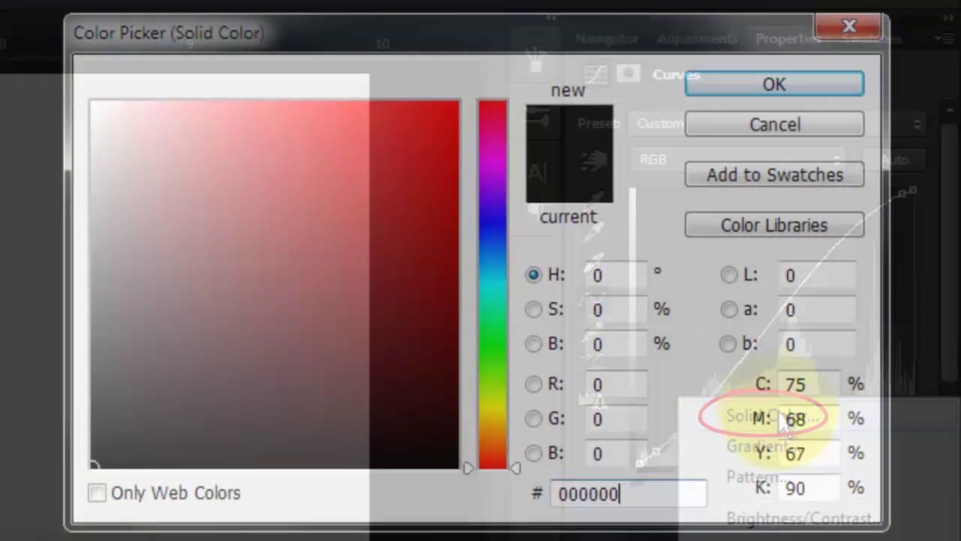
left_click_drag(620, 493, 541, 493)
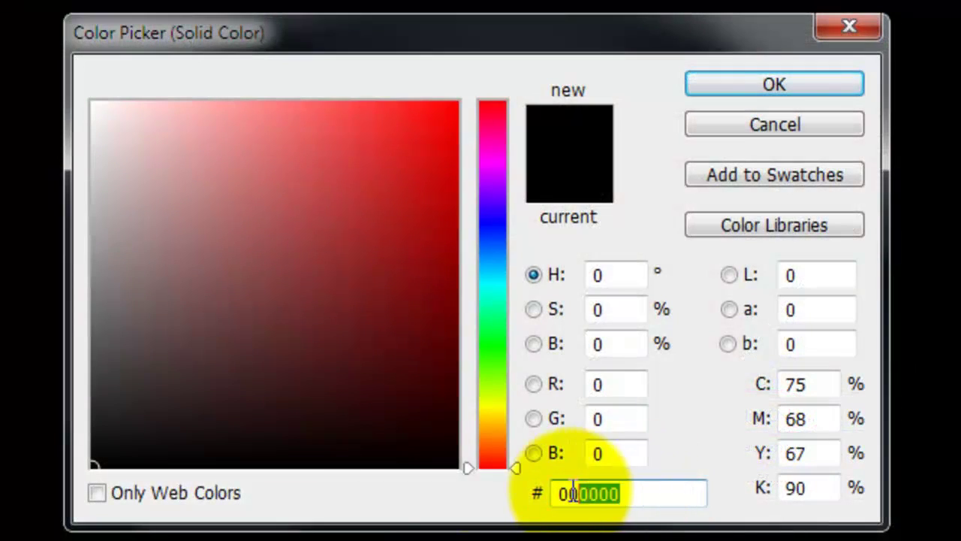
type("BD8")
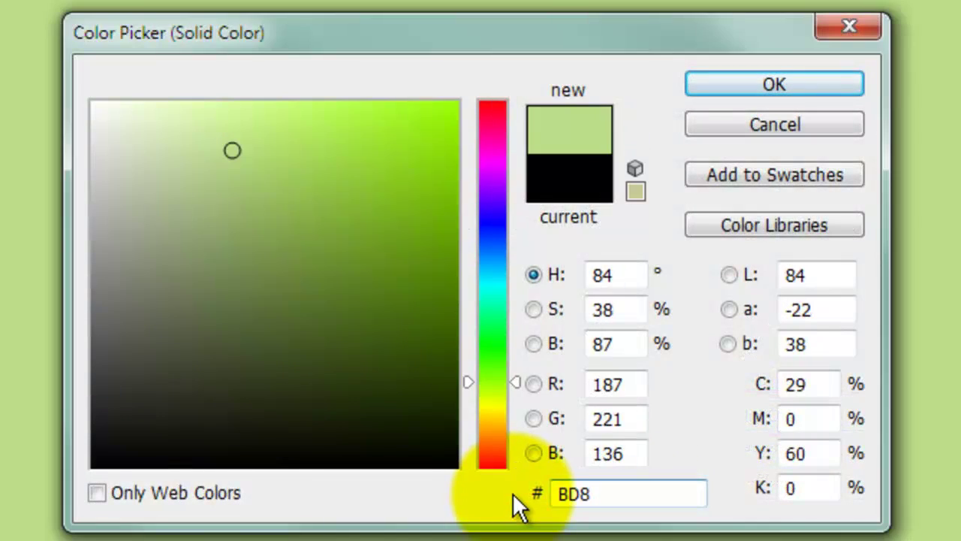
type("031")
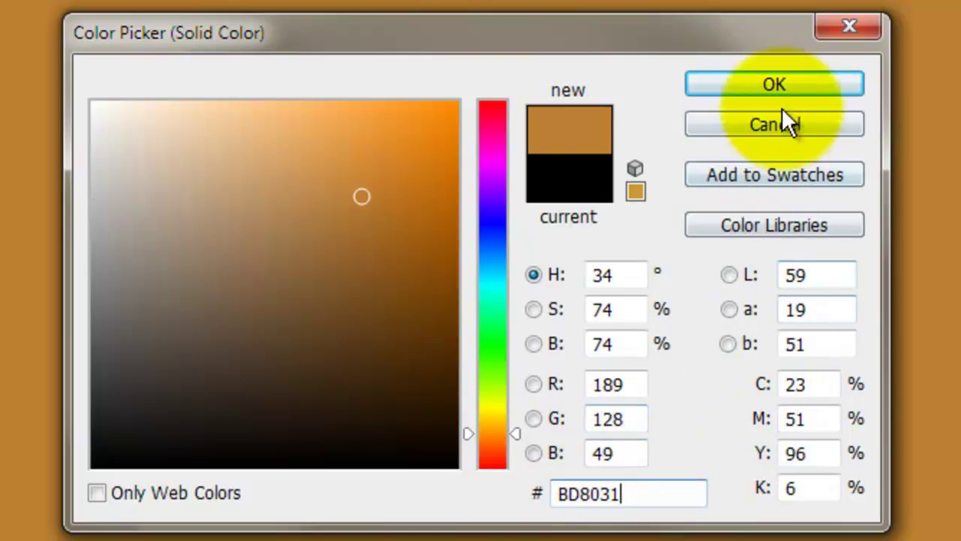
left_click(777, 87)
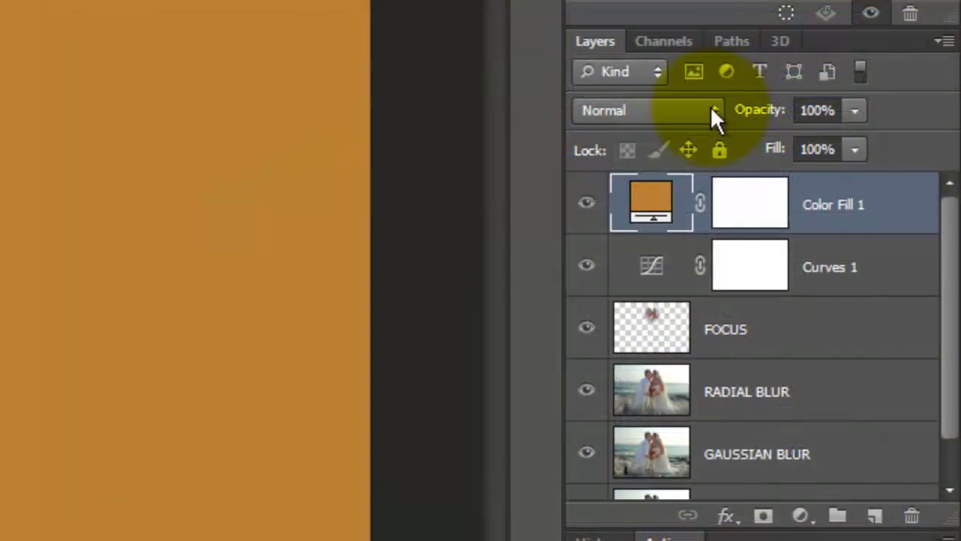
Step: Set Color Fill 1 to Color blend mode at 90% opacity
left_click(712, 109)
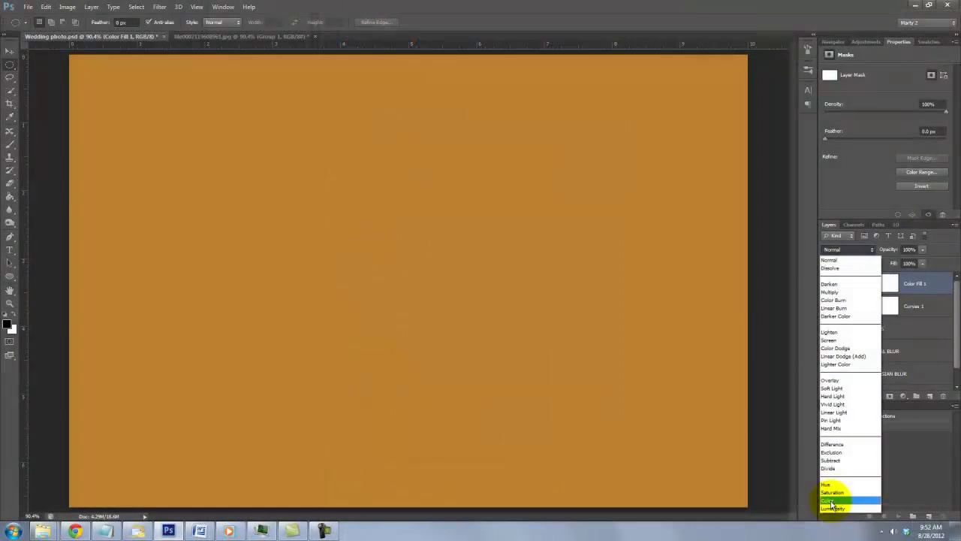
left_click(387, 444)
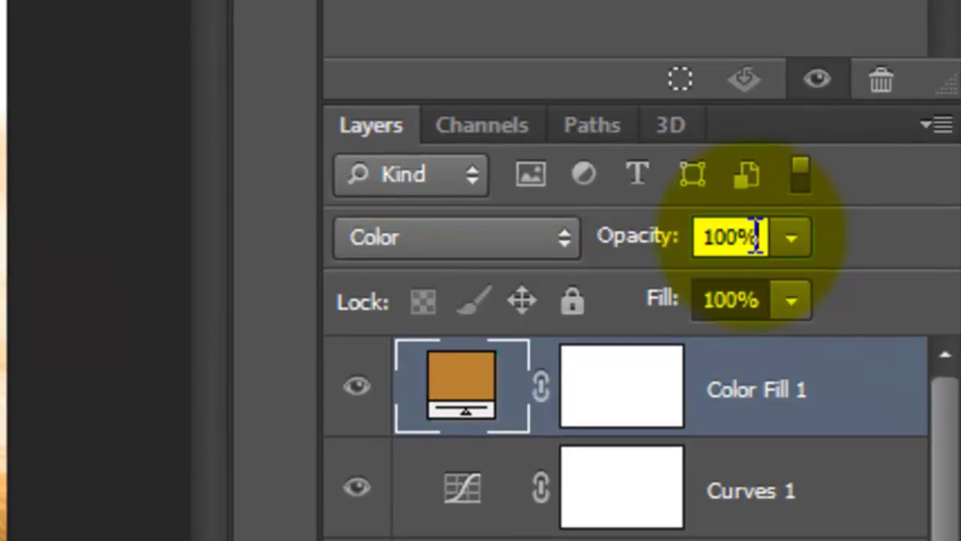
left_click(914, 249)
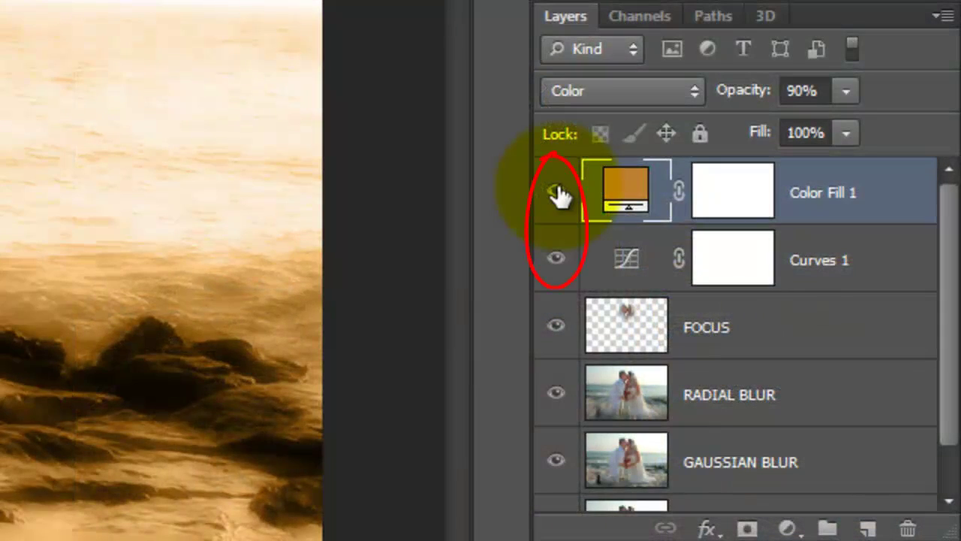
Step: Hide Color Fill 1 and Curves 1, then stamp the visible layers into a merged layer above FOCUS
left_click(555, 192)
left_click(553, 263)
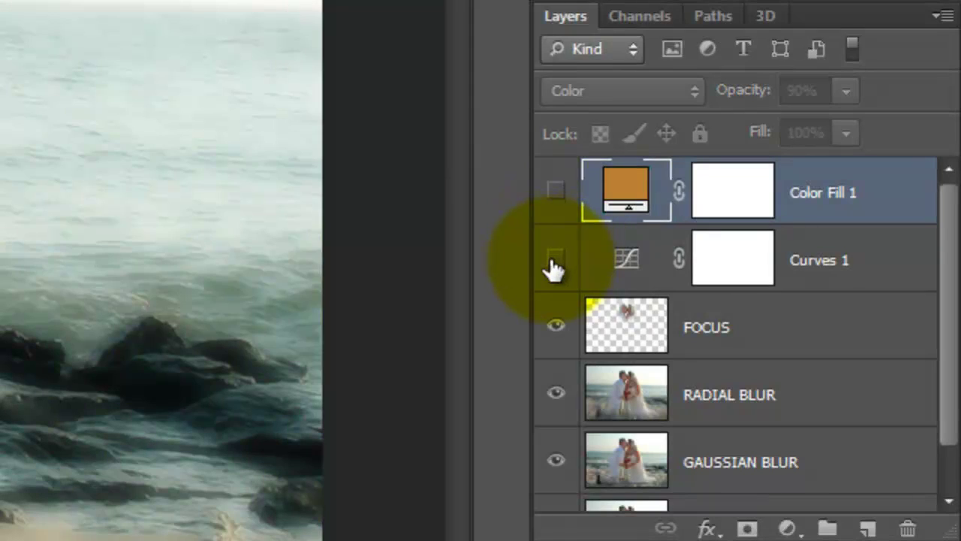
left_click(633, 330)
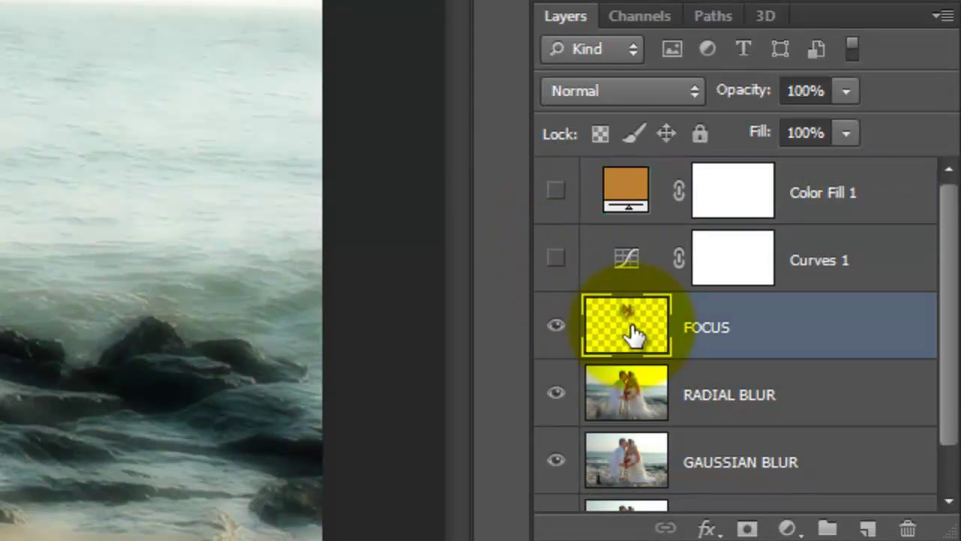
key("ctrl+shift+alt+e")
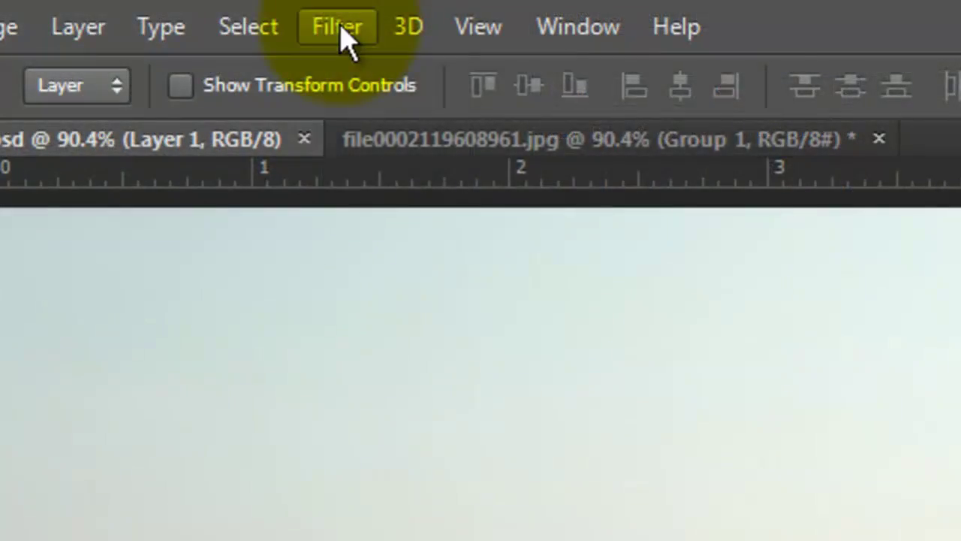
left_click(340, 30)
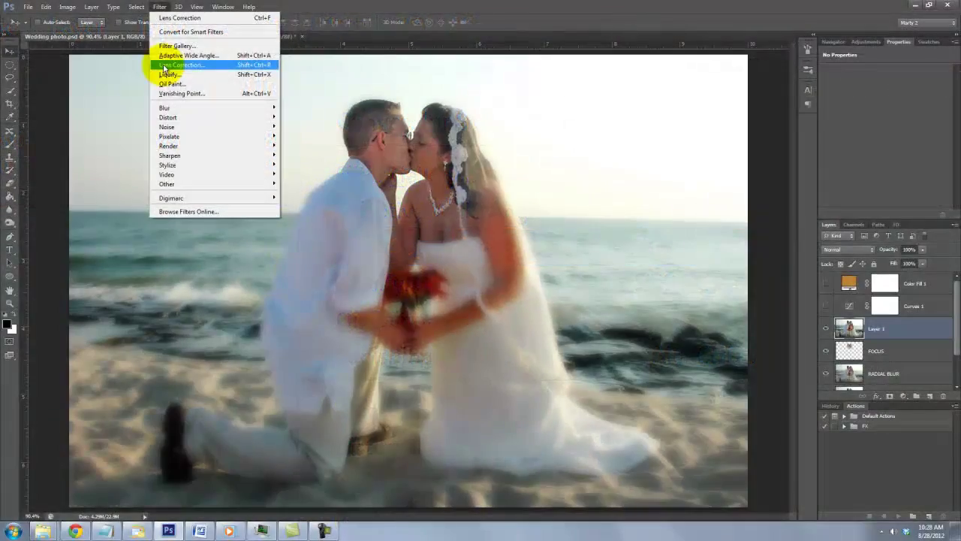
Step: Apply a Lens Correction vignette with Amount -80 and Midpoint 40 to Layer 1
left_click(164, 67)
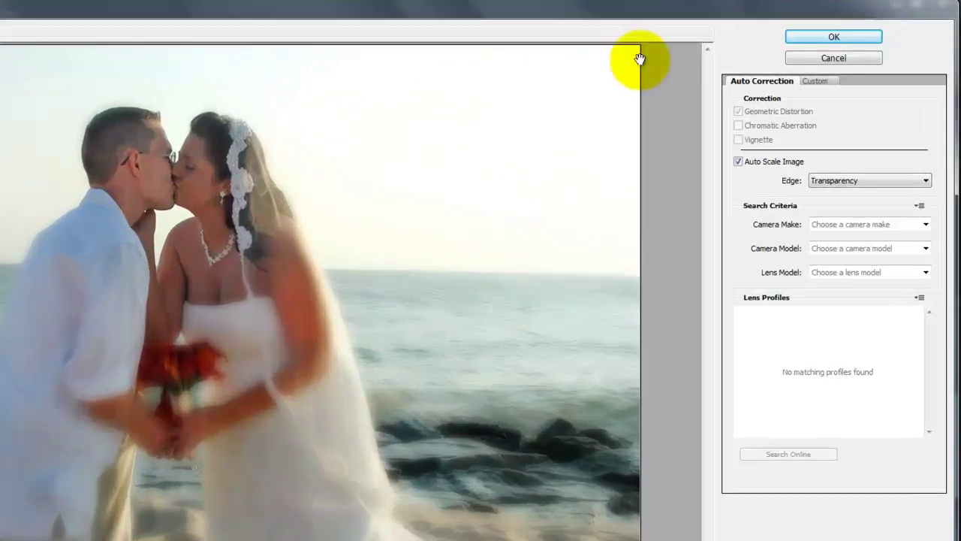
left_click(815, 80)
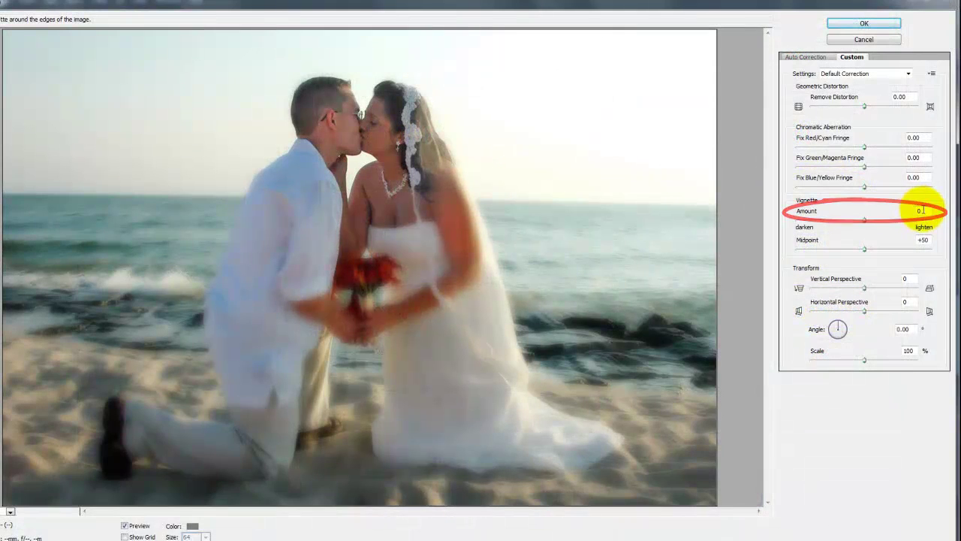
double_click(920, 210)
type("-")
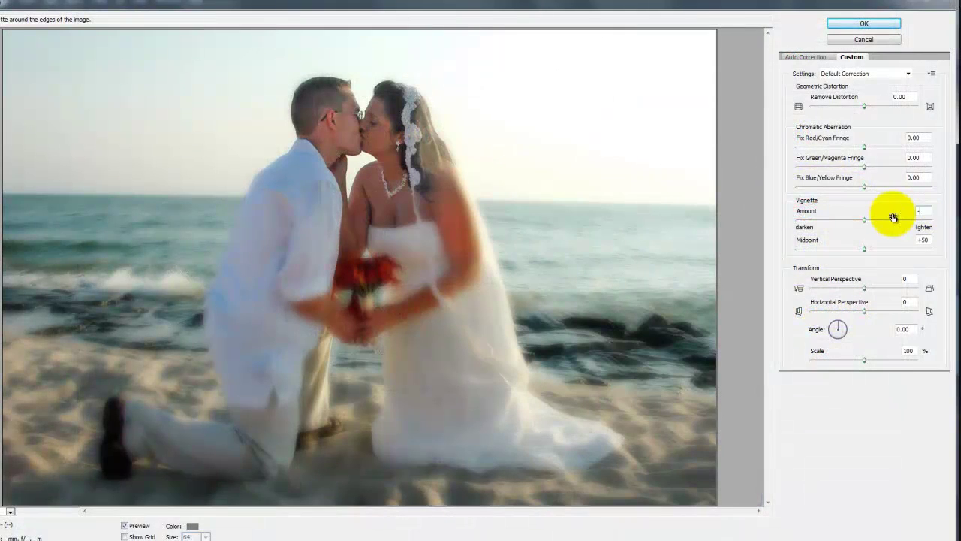
type("80")
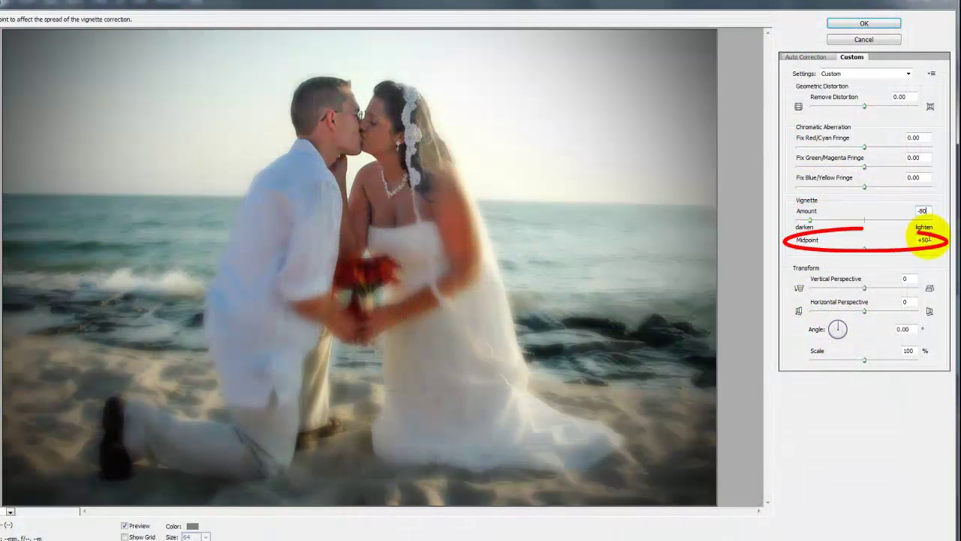
type("40")
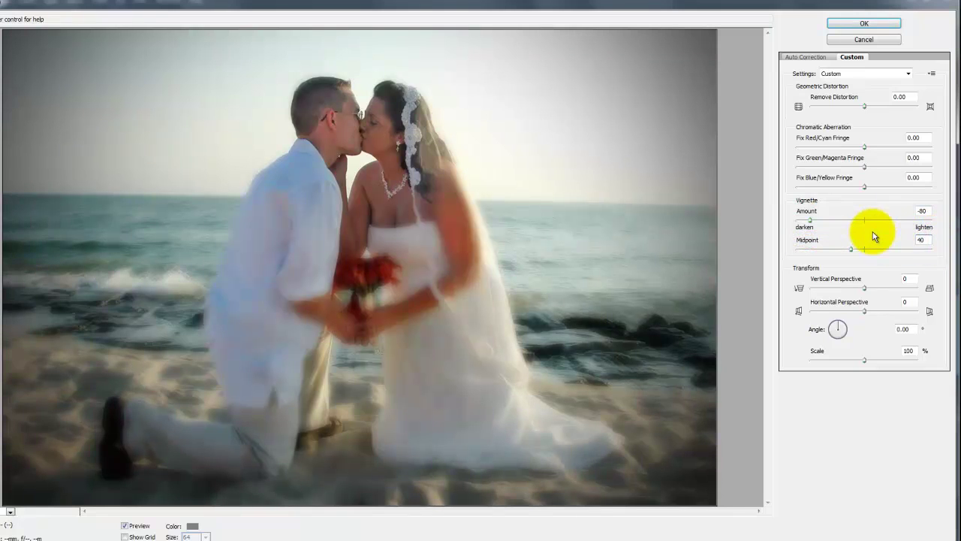
left_click(855, 24)
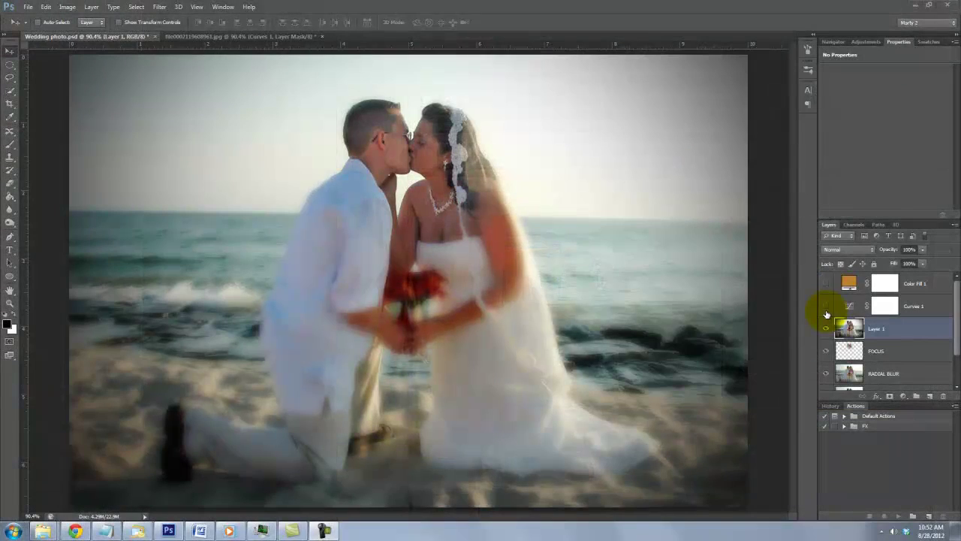
Step: Make the Curves 1 layer visible again
left_click(442, 364)
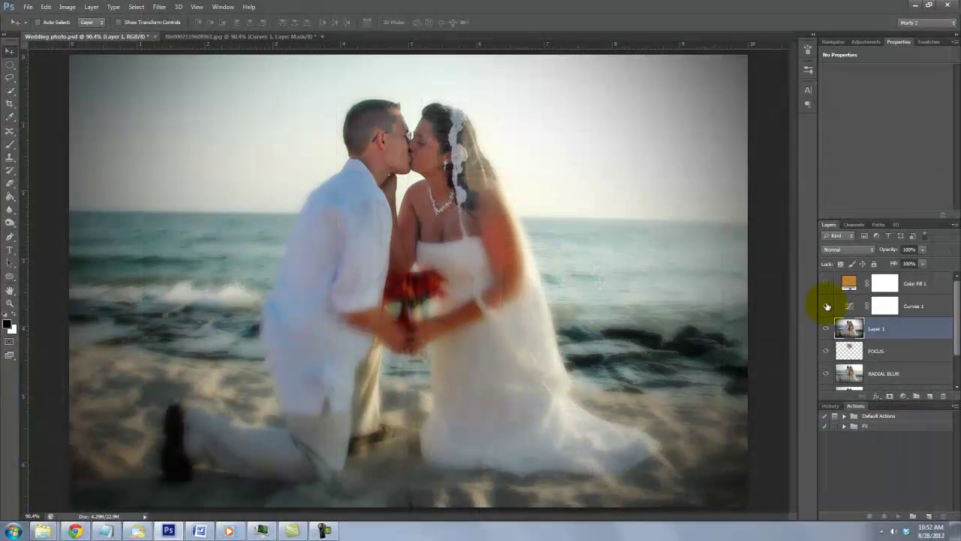